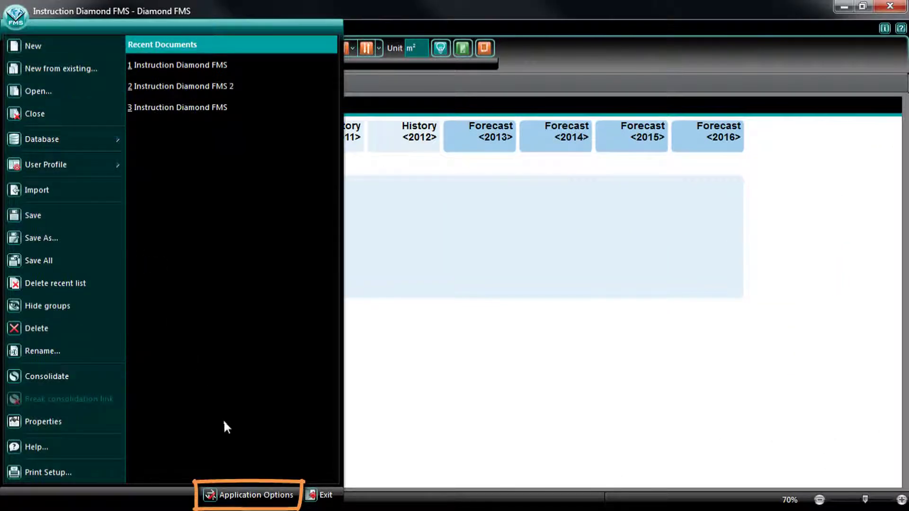
Step: On the Popular page, enable large toolbar buttons, feature-description Screentips and a 10-document recent list
{"action": "left_click", "coordinate": [256, 495]}
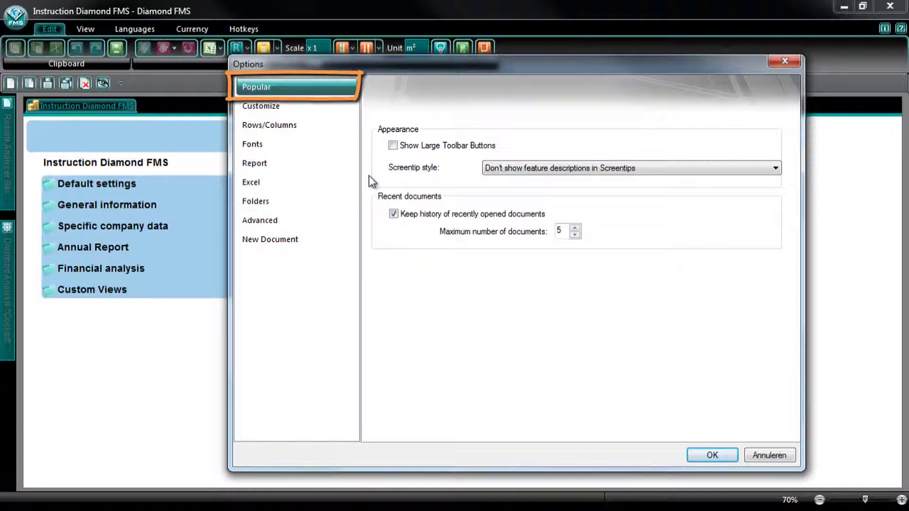
{"action": "left_click", "coordinate": [393, 145]}
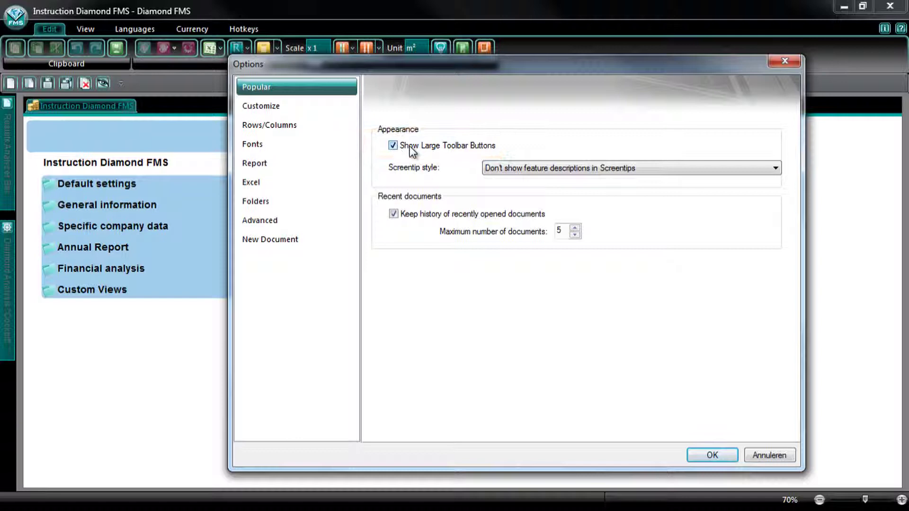
{"action": "left_click", "coordinate": [680, 172]}
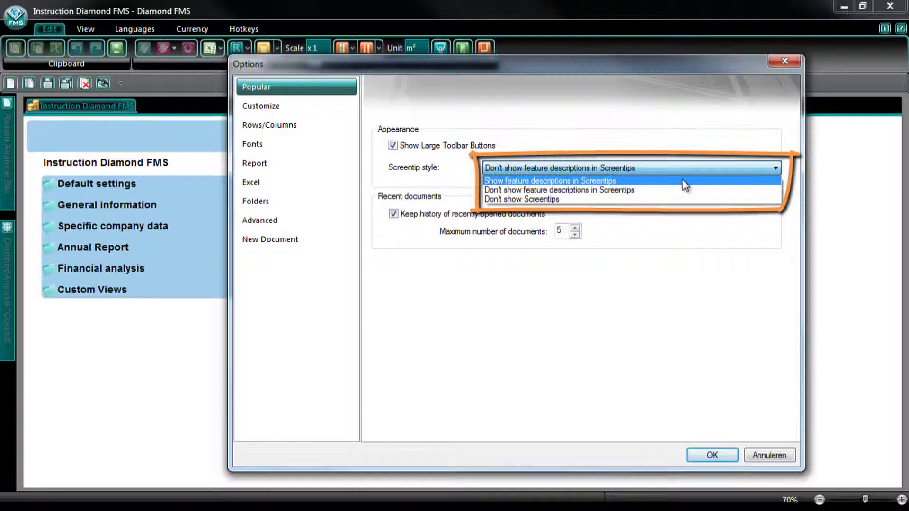
{"action": "left_click", "coordinate": [680, 182]}
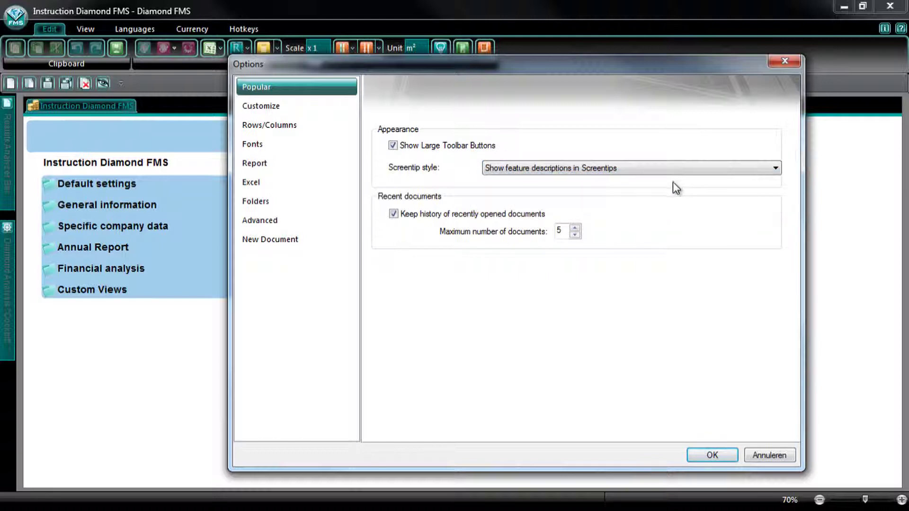
{"action": "left_click", "coordinate": [575, 228]}
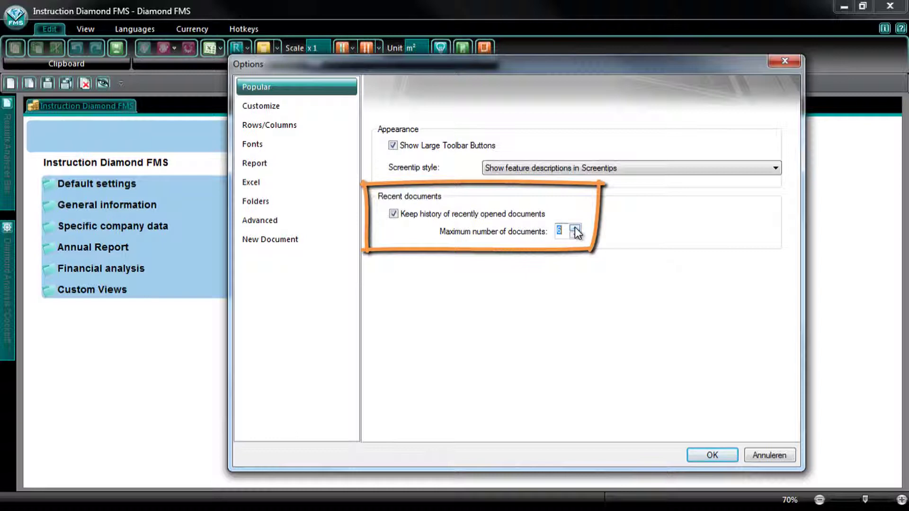
{"action": "left_click", "coordinate": [574, 228]}
{"action": "left_click", "coordinate": [575, 227]}
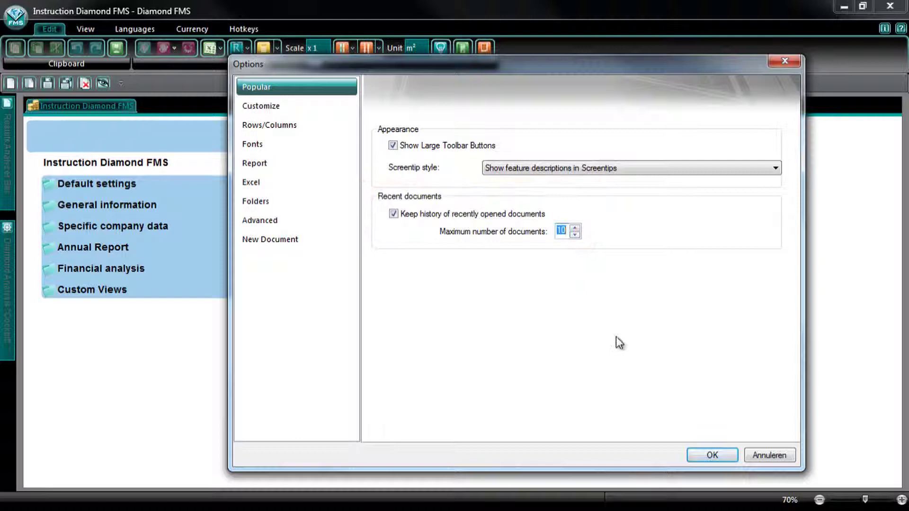
{"action": "left_click", "coordinate": [694, 454]}
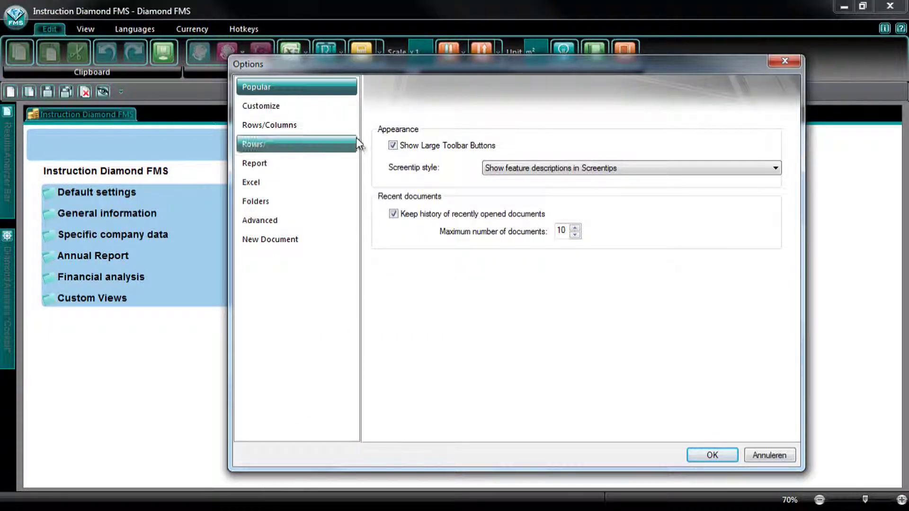
Step: Add Undo to the Quick Access Toolbar and move that toolbar above the ribbon
{"action": "left_click", "coordinate": [350, 112]}
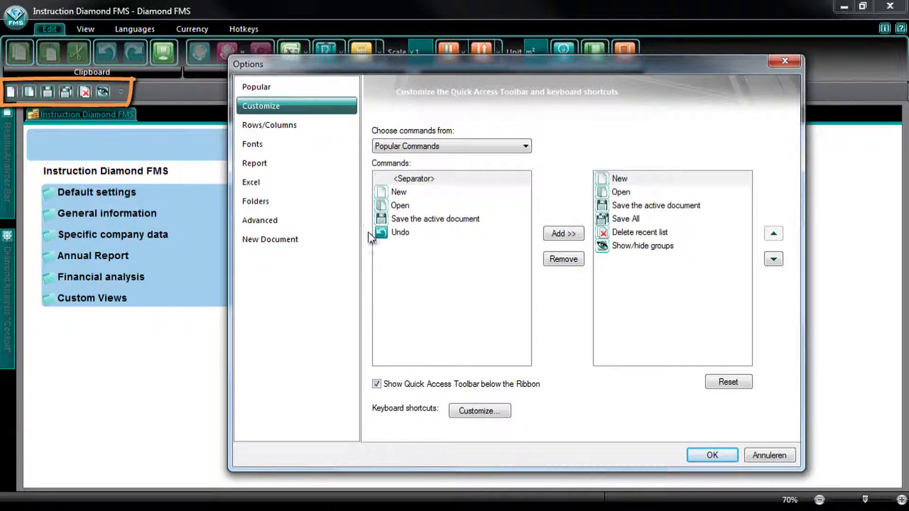
{"action": "left_click", "coordinate": [399, 235]}
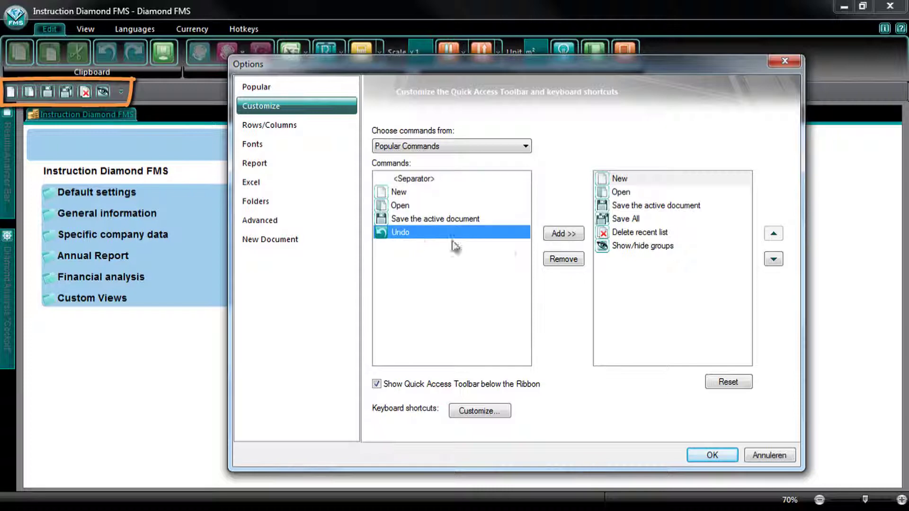
{"action": "left_click", "coordinate": [558, 233]}
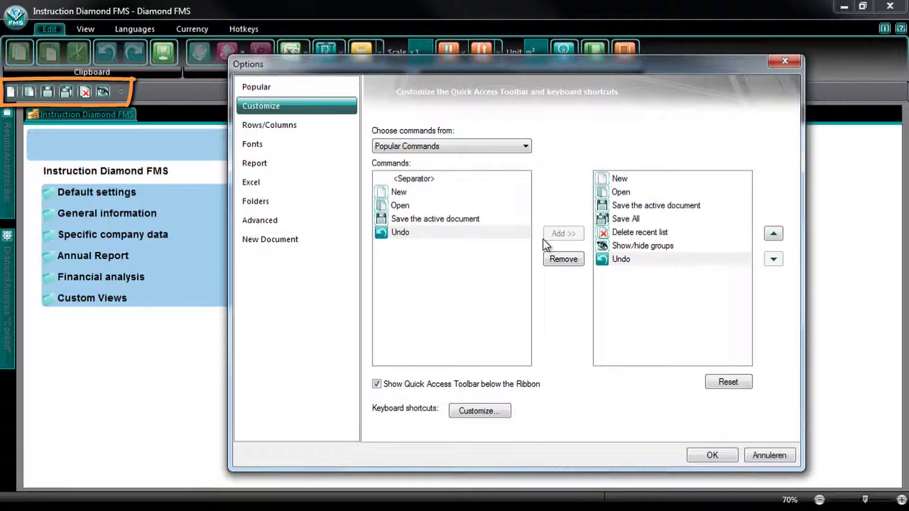
{"action": "left_click", "coordinate": [377, 384]}
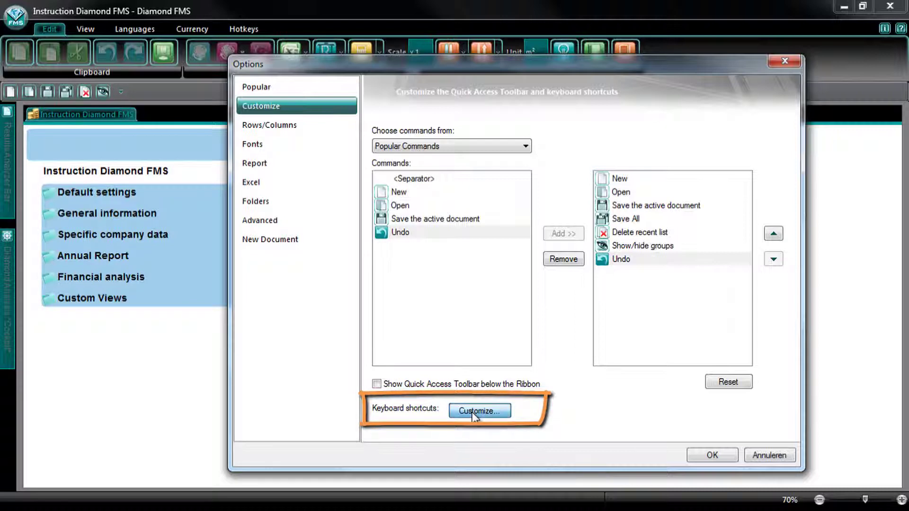
{"action": "left_click", "coordinate": [695, 456]}
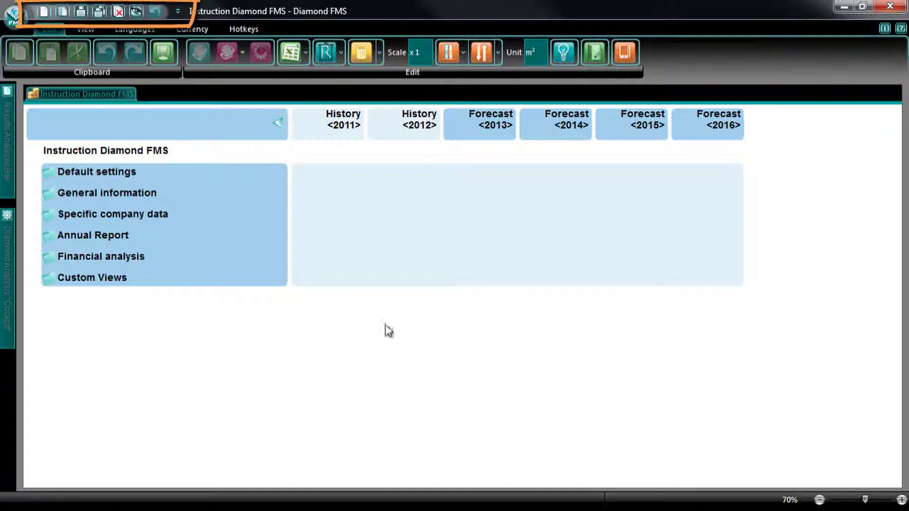
Step: Reopen Application Options from the FMS orb menu
{"action": "left_click", "coordinate": [16, 19]}
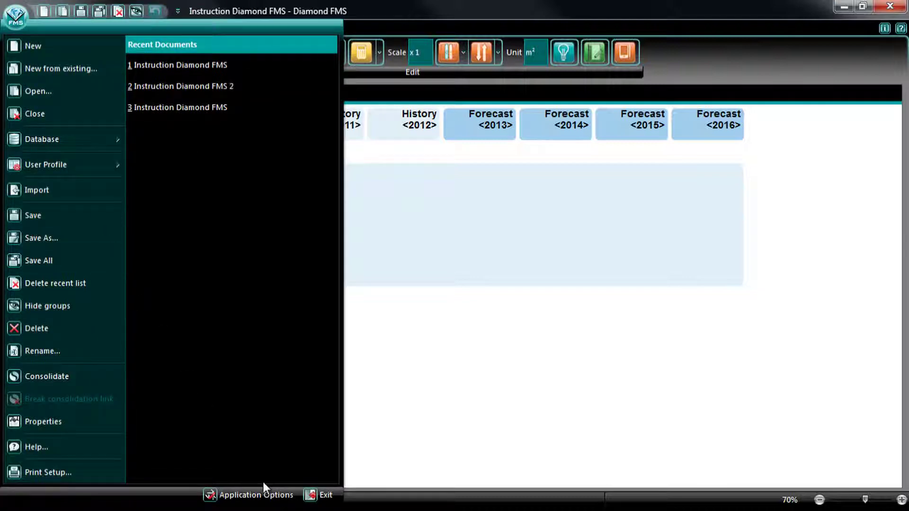
{"action": "left_click", "coordinate": [269, 493]}
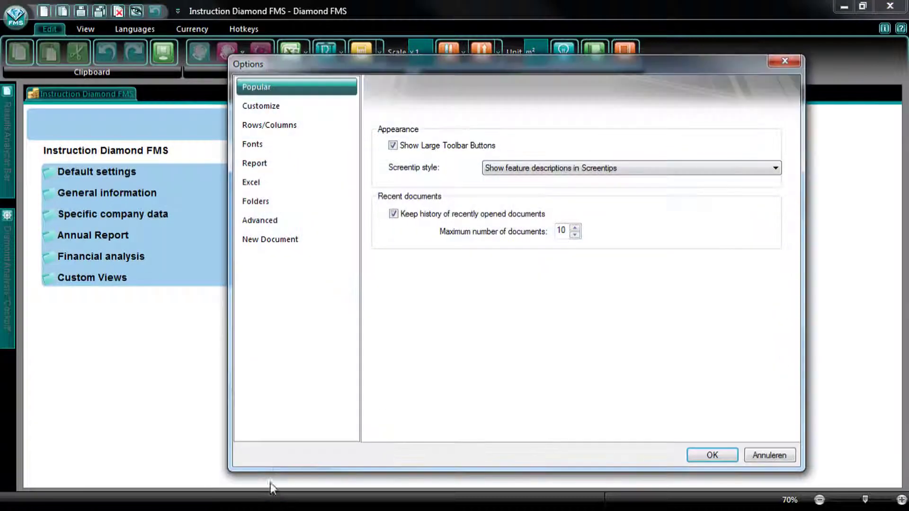
Step: Browse the Rows/Columns, Fonts and Report pages, viewing History and Forecast colour choices without changing them
{"action": "left_click", "coordinate": [331, 134]}
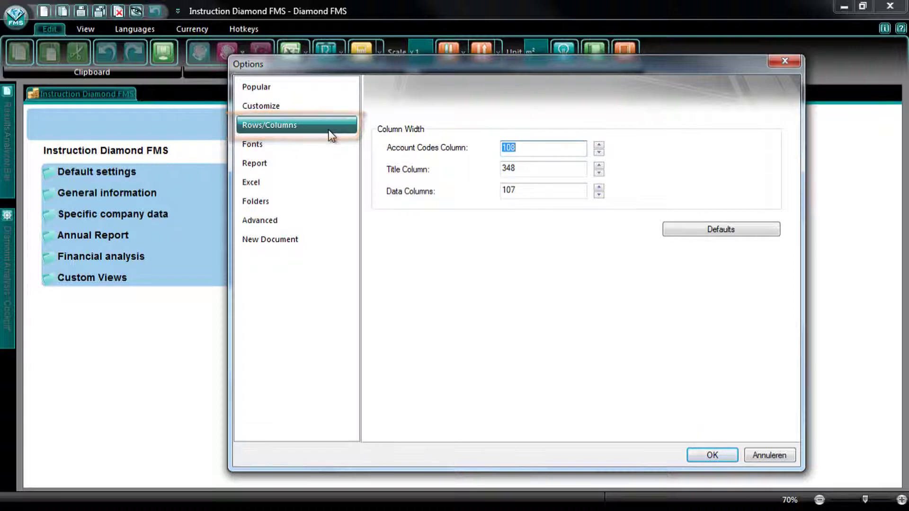
{"action": "left_click", "coordinate": [328, 146]}
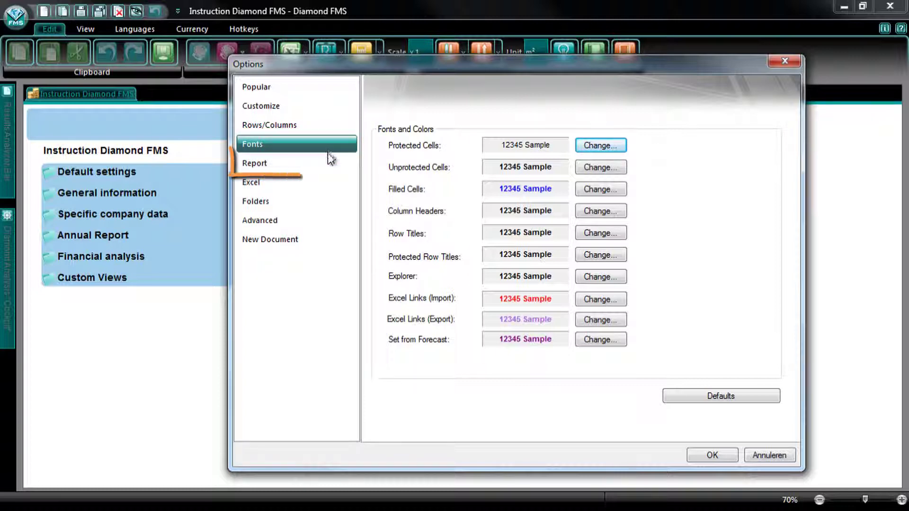
{"action": "left_click", "coordinate": [328, 164]}
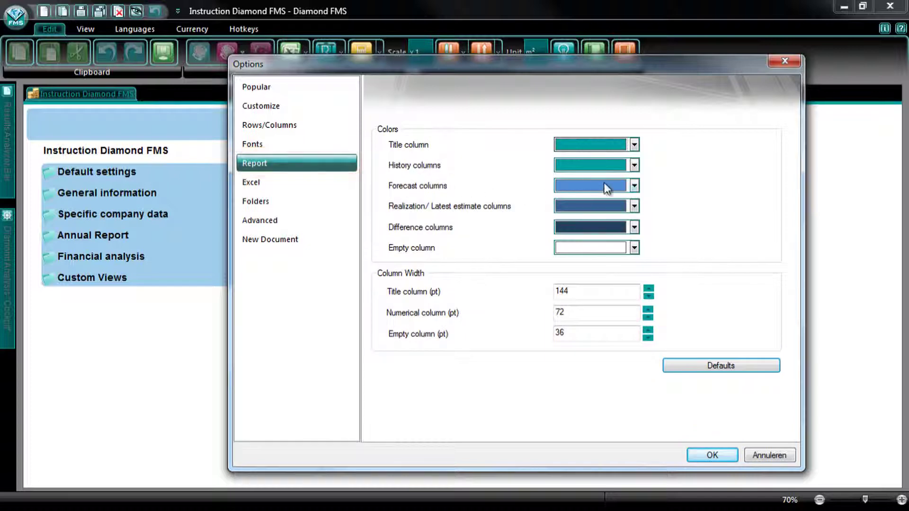
{"action": "left_click", "coordinate": [635, 166]}
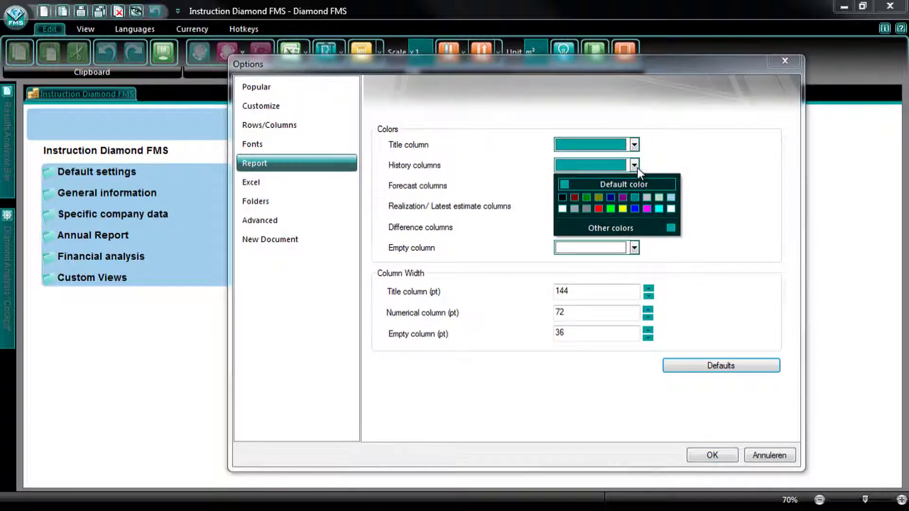
{"action": "left_click", "coordinate": [638, 168]}
{"action": "left_click", "coordinate": [635, 186]}
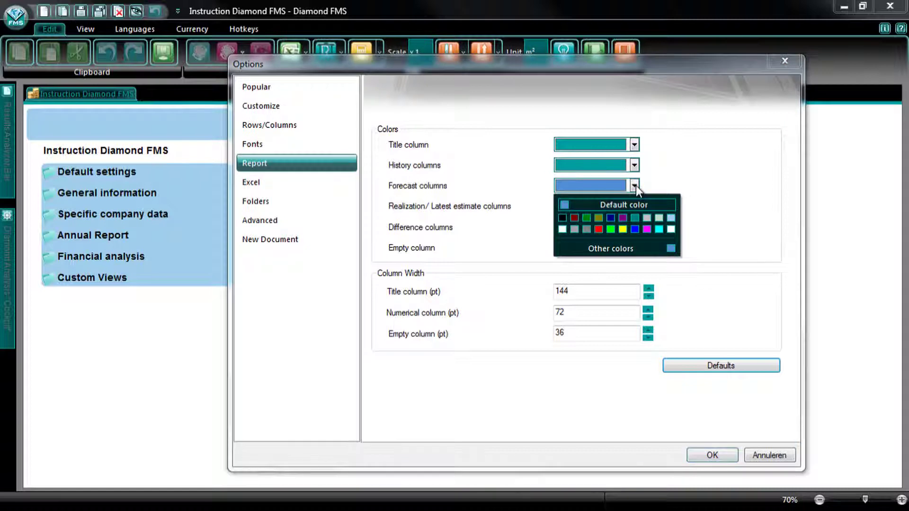
{"action": "left_click", "coordinate": [634, 188]}
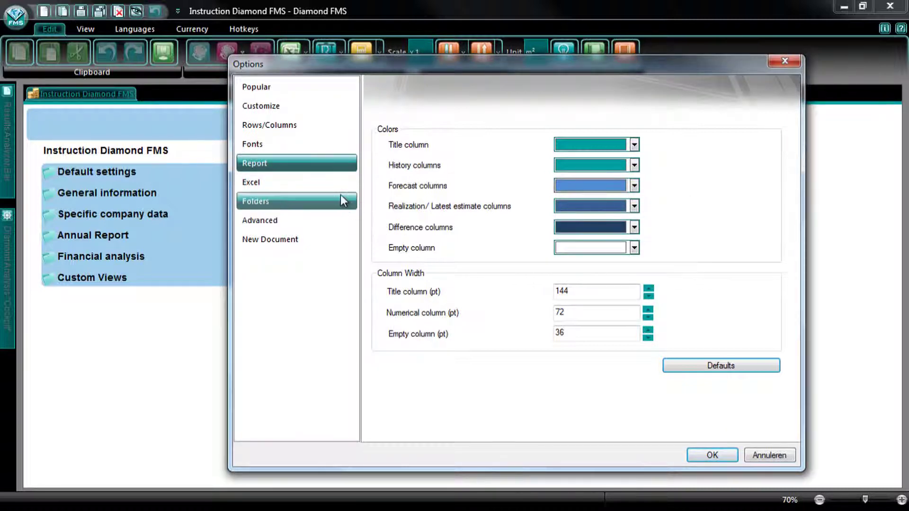
Step: View the Excel page, with refresh mode Never and Use Area Names when available
{"action": "left_click", "coordinate": [337, 191]}
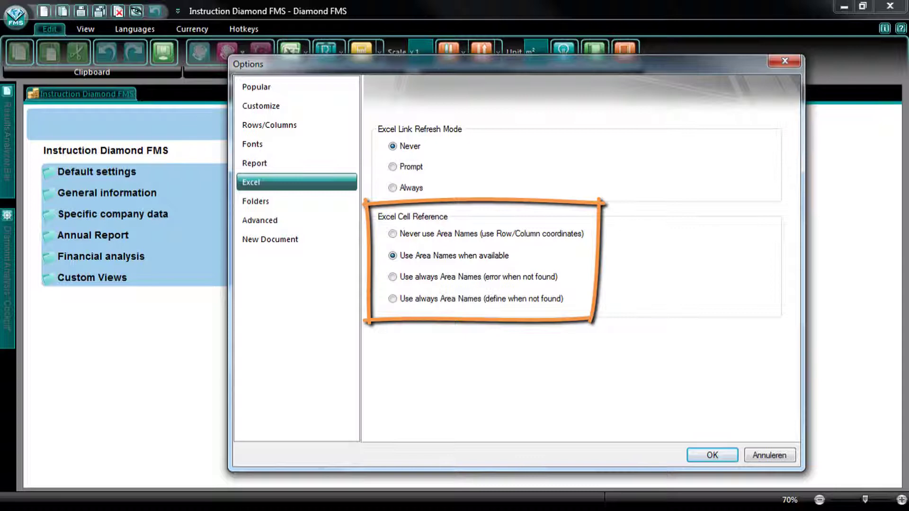
Step: View the Folders page listing backup, templates, documents, output and upgrade paths
{"action": "left_click", "coordinate": [343, 199]}
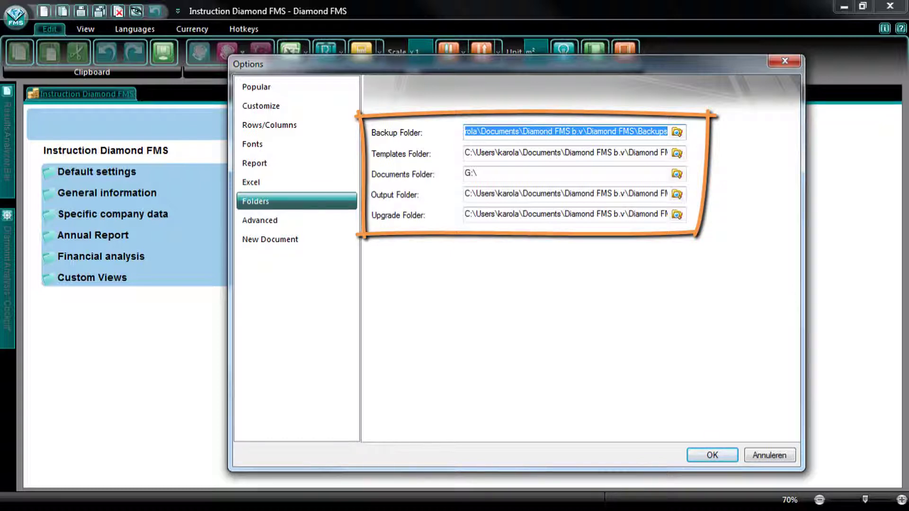
{"action": "left_click", "coordinate": [328, 200]}
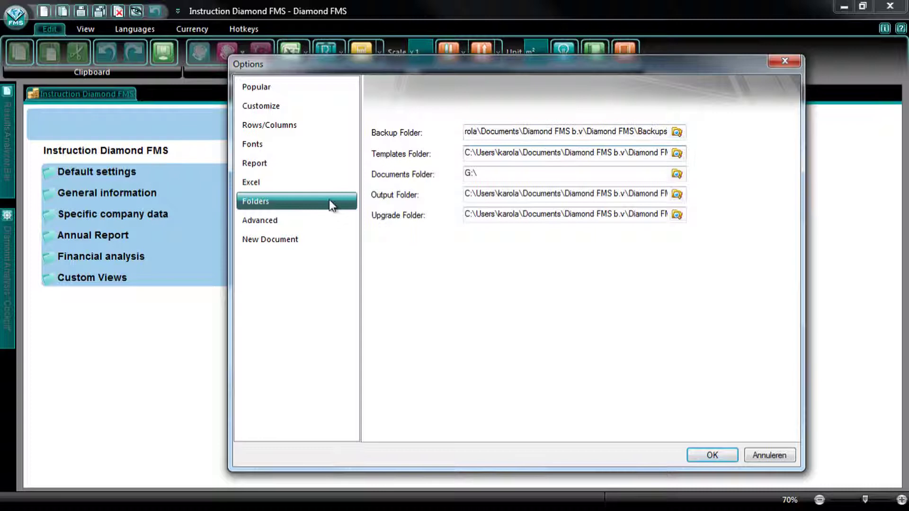
Step: On the Advanced page, lower the automatic backup interval to 20 minutes
{"action": "left_click", "coordinate": [272, 219]}
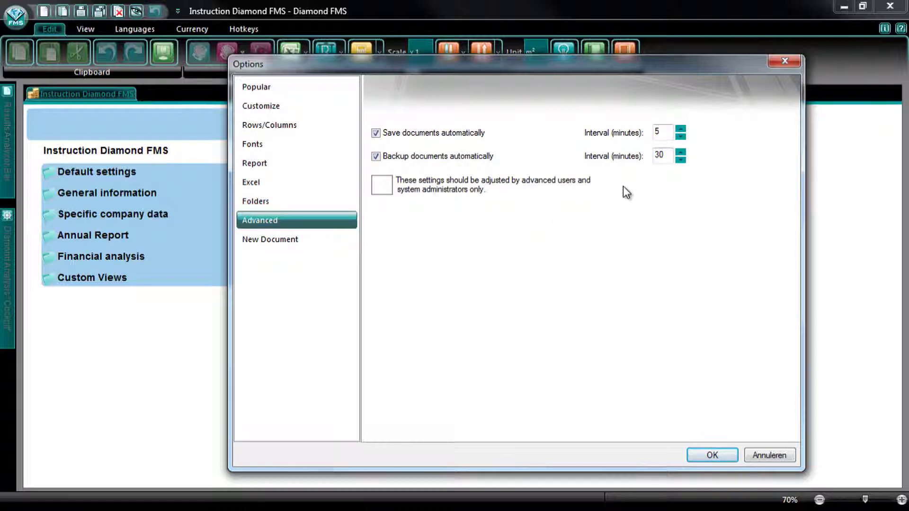
{"action": "left_click", "coordinate": [681, 160]}
Step: On the New Document page, try each years option and return to custom years (history 2012, forecast 2013–2014)
{"action": "left_click", "coordinate": [334, 237]}
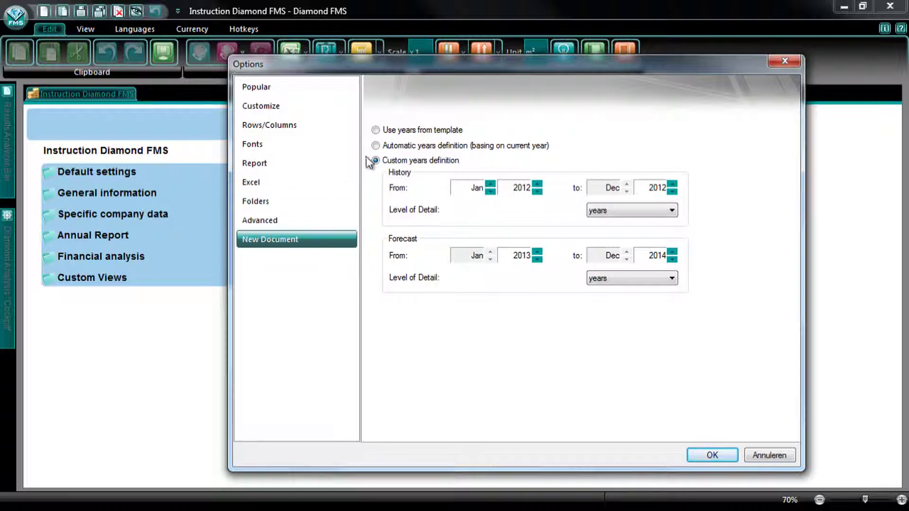
{"action": "left_click", "coordinate": [376, 131]}
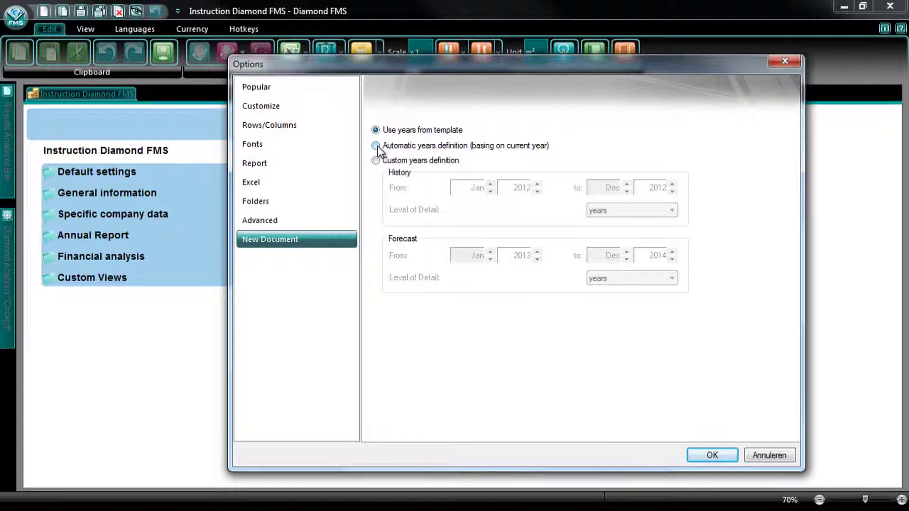
{"action": "left_click", "coordinate": [376, 147]}
{"action": "left_click", "coordinate": [376, 161]}
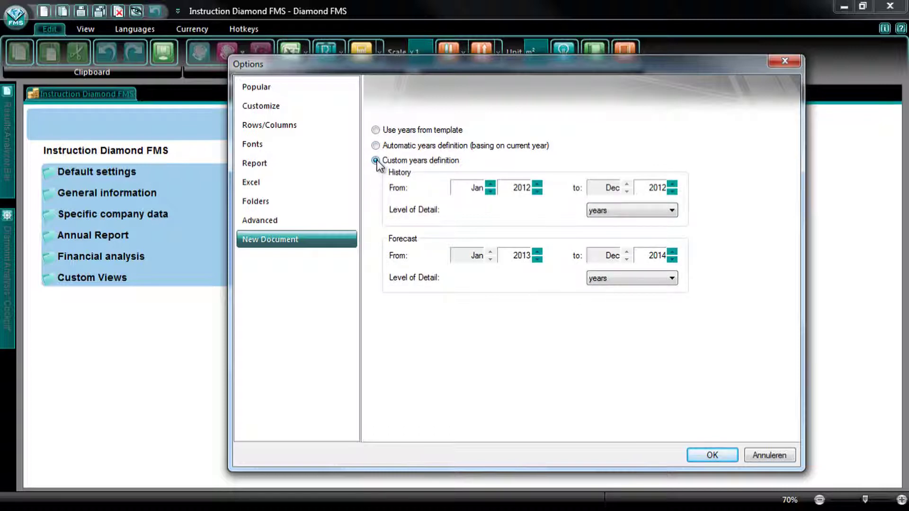